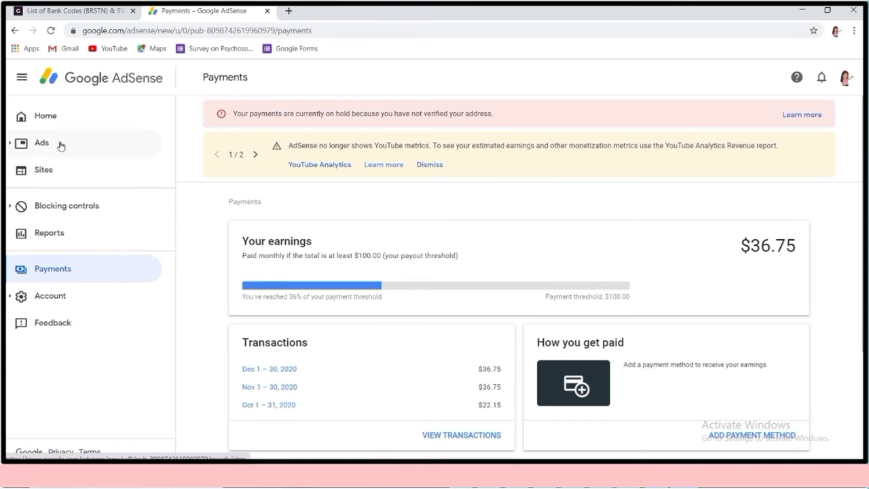
# - Open the AdSense home overview and review the earnings, balance and to-do cards
pyautogui.click(46, 126)
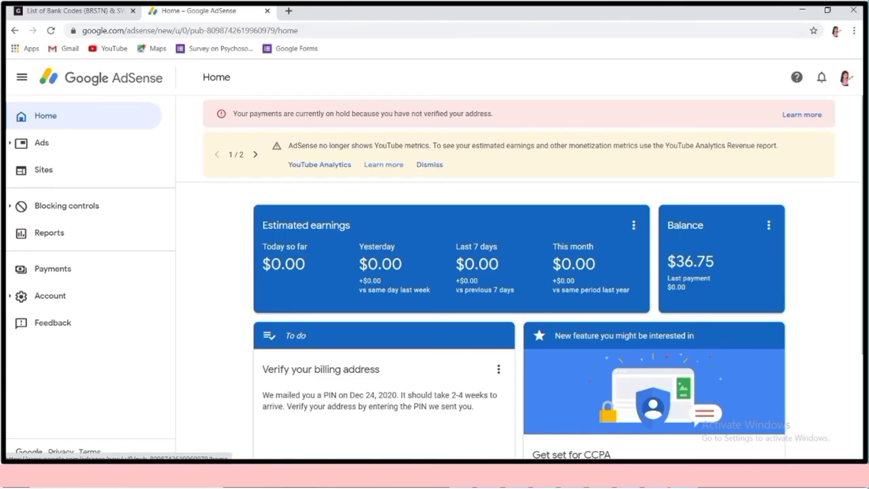
pyautogui.scroll(-3, 860, 174)
pyautogui.scroll(1, 860, 174)
pyautogui.scroll(1, 860, 173)
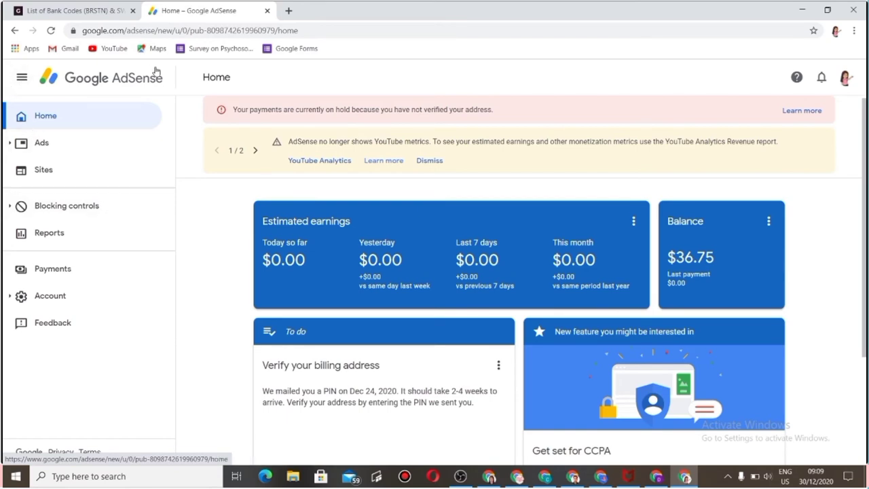
# - Open the payments overview and start adding a payment method with new wire transfer details
pyautogui.click(62, 271)
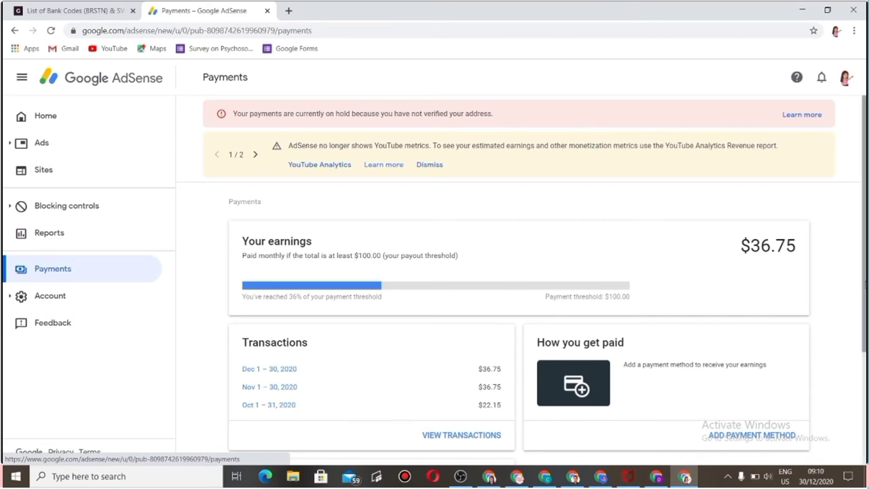
pyautogui.scroll(-1, 864, 285)
pyautogui.scroll(-1, 278, 449)
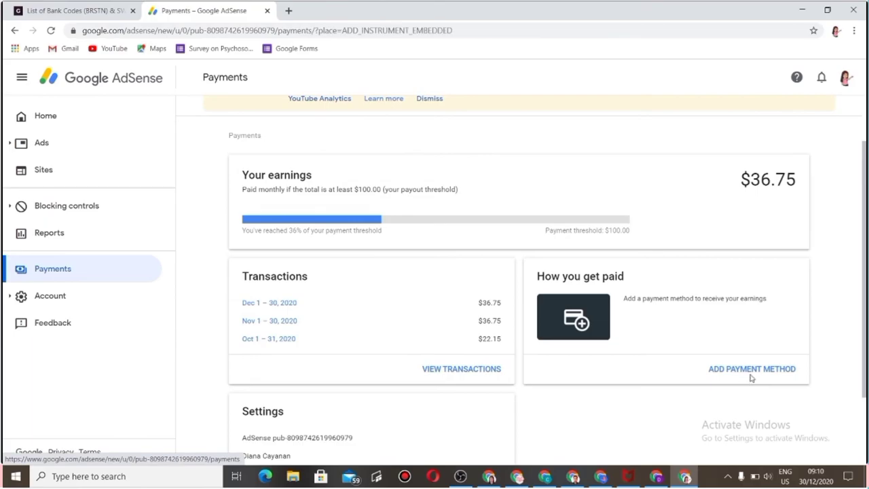
pyautogui.click(751, 370)
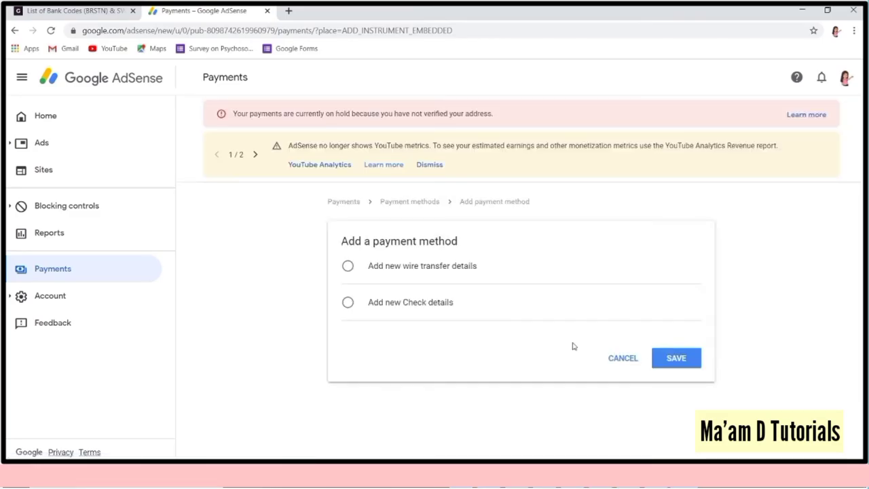
pyautogui.click(347, 266)
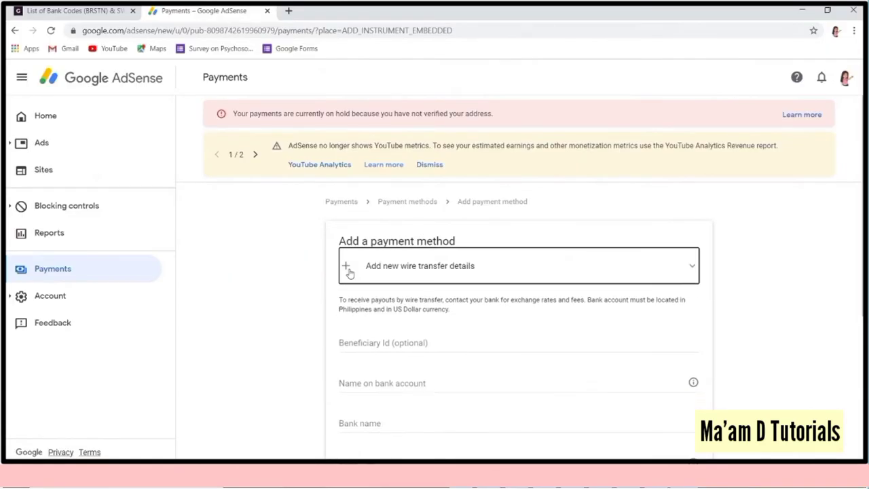
pyautogui.scroll(-1, 349, 271)
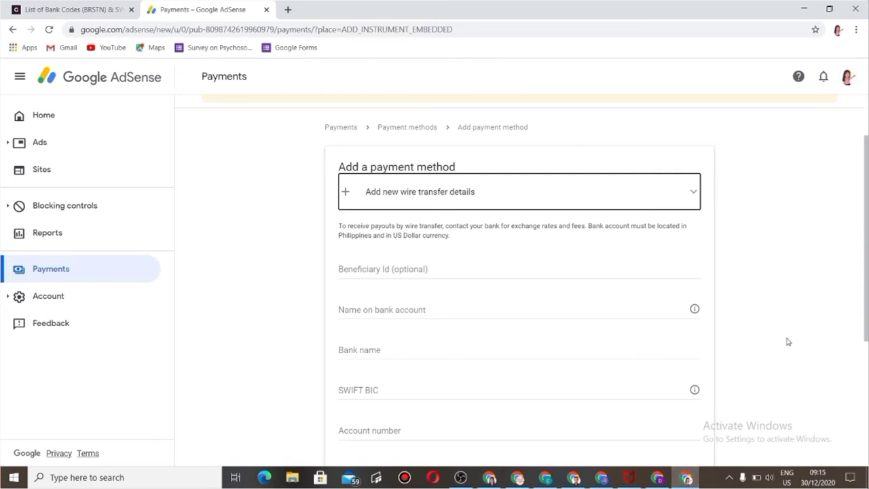
pyautogui.moveTo(866, 260); pyautogui.dragTo(866, 311)
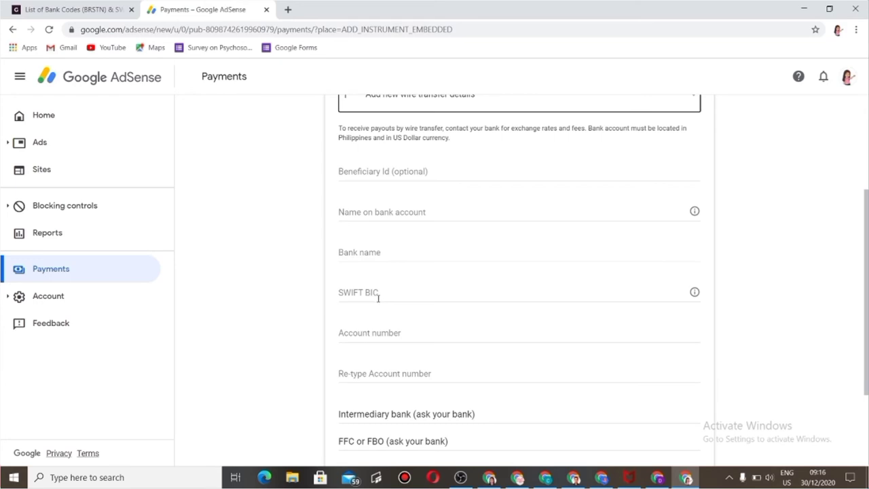
# - Switch to the Philippine bank codes page and look through the list of bank names and SWIFT codes
pyautogui.click(68, 6)
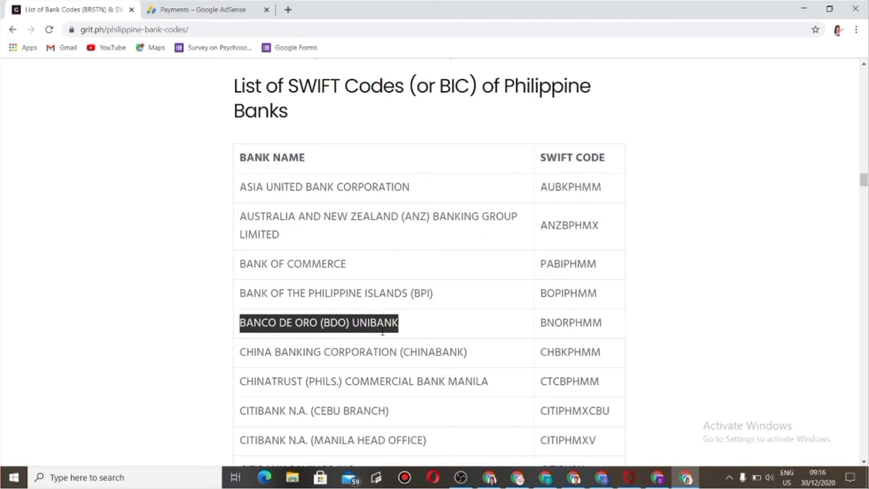
pyautogui.click(411, 326)
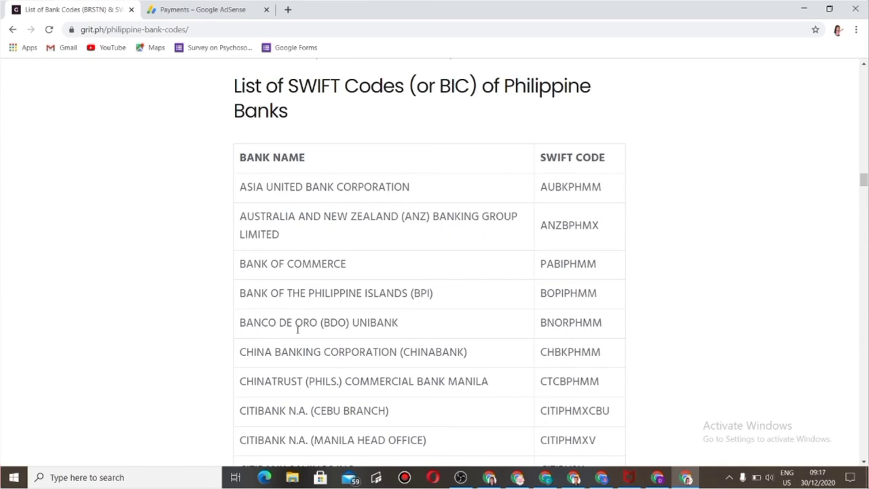
pyautogui.moveTo(241, 326); pyautogui.dragTo(410, 316)
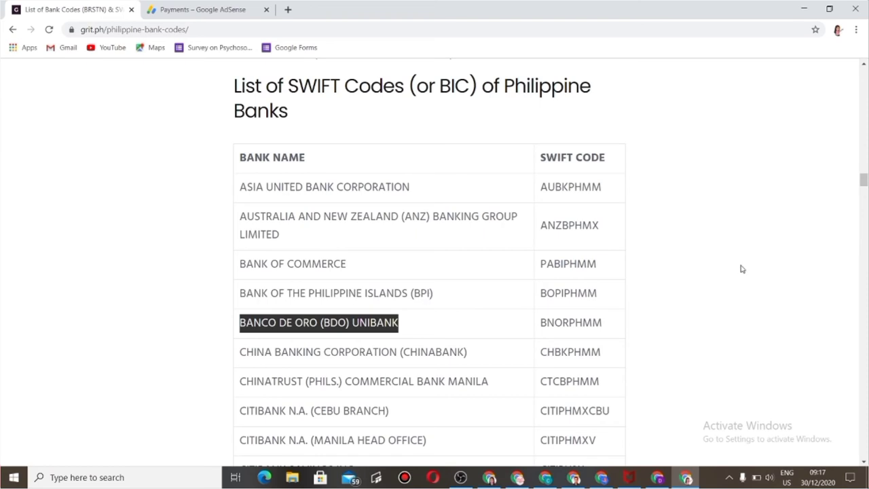
pyautogui.moveTo(864, 180); pyautogui.dragTo(863, 190)
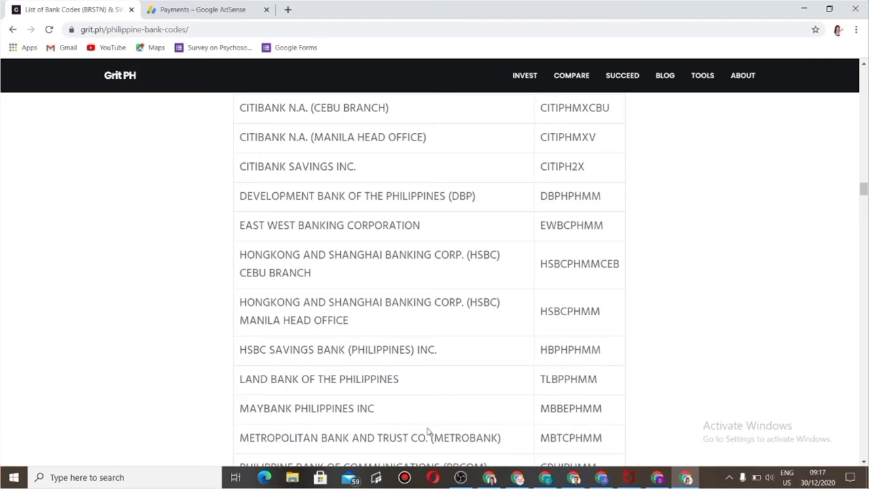
pyautogui.moveTo(862, 189); pyautogui.dragTo(863, 195)
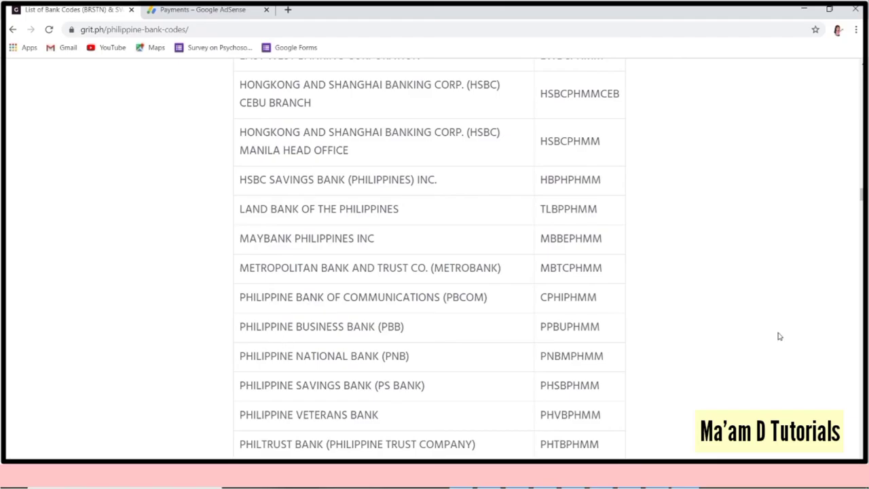
pyautogui.moveTo(861, 194)
pyautogui.mouseDown()
pyautogui.moveTo(861, 170)
pyautogui.moveTo(860, 180)
pyautogui.mouseUp()
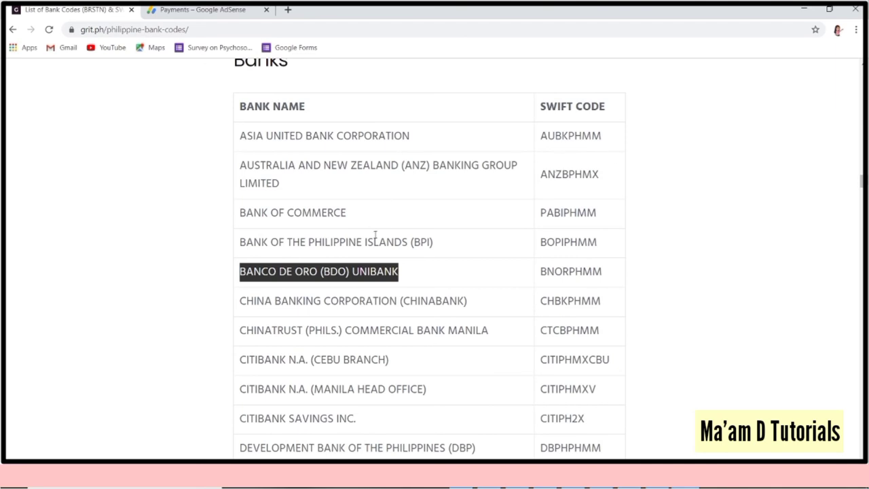
# - Copy BANCO DE ORO (BDO) UNIBANK from the bank list into the AdSense form's bank name, and enter the account holder's name
pyautogui.click(432, 278)
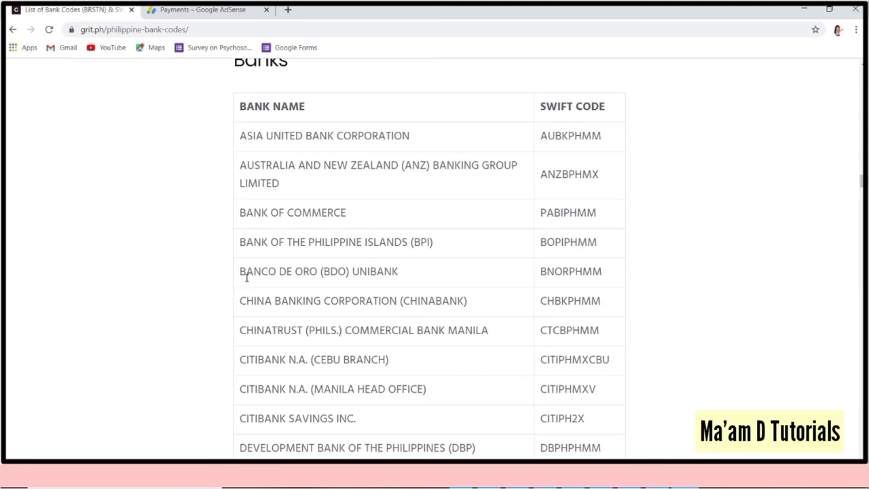
pyautogui.moveTo(241, 271); pyautogui.dragTo(401, 271)
pyautogui.hotkey('ctrl', 'c')
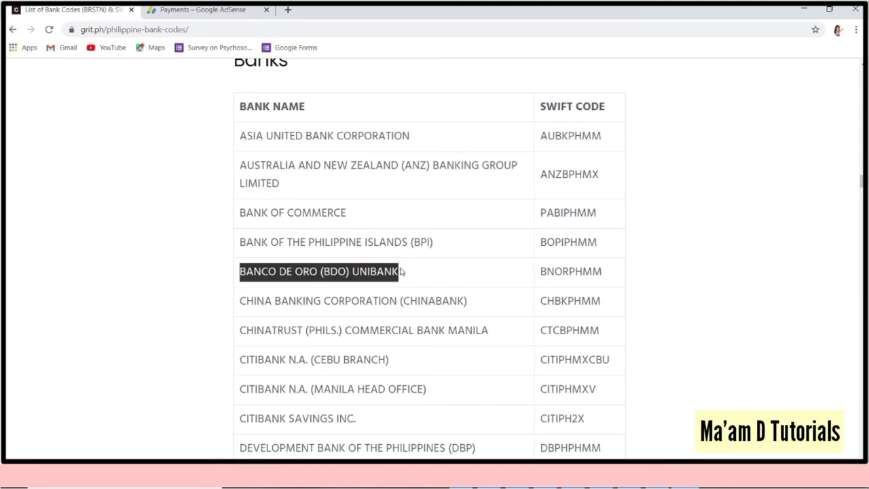
pyautogui.click(188, 9)
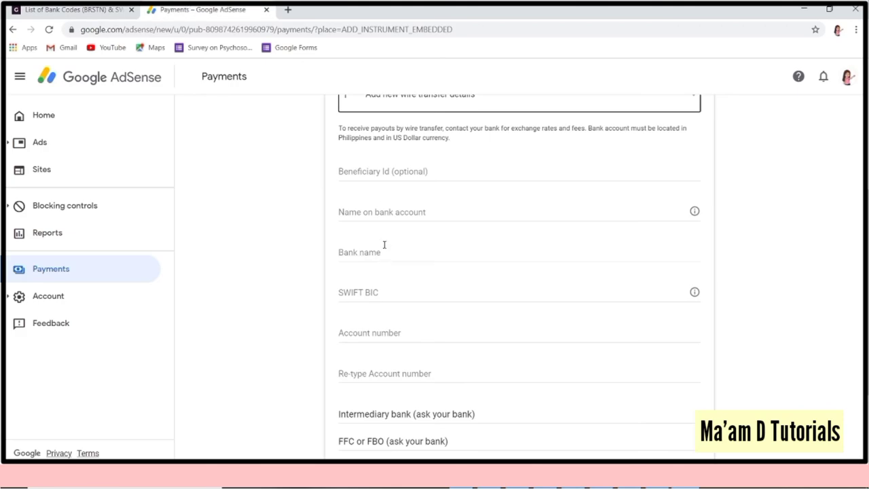
pyautogui.click(371, 252)
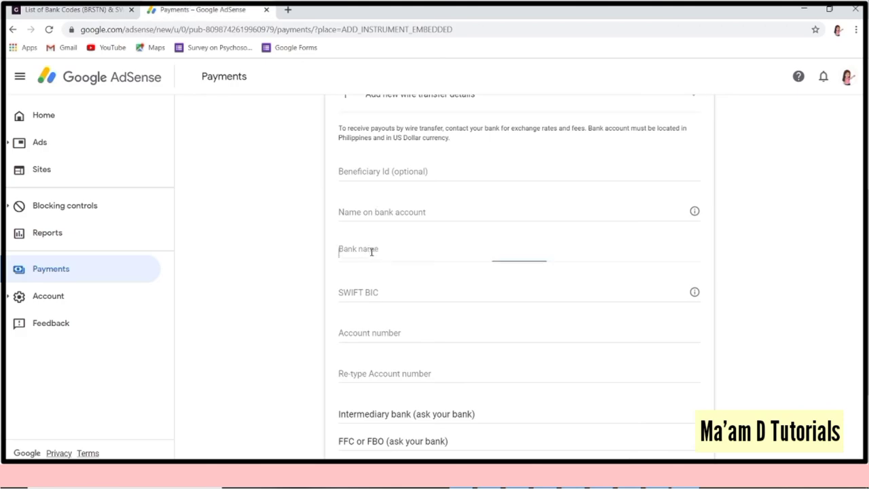
pyautogui.hotkey('ctrl', 'v')
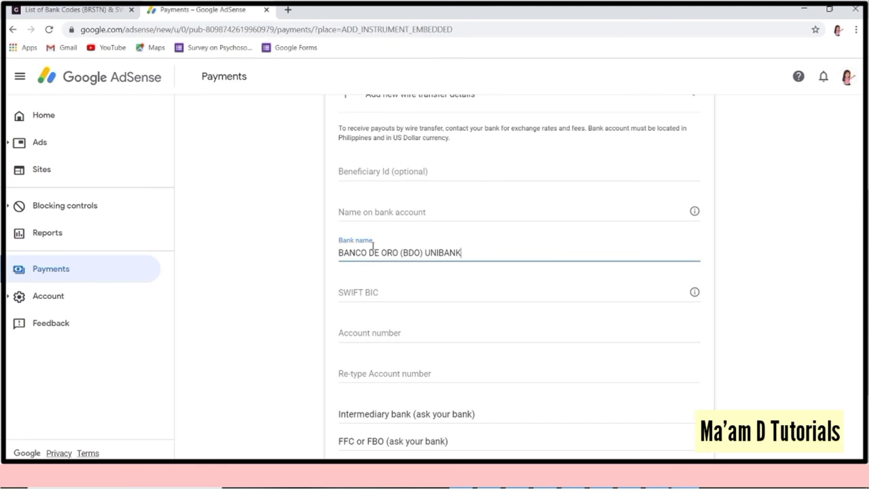
pyautogui.click(377, 214)
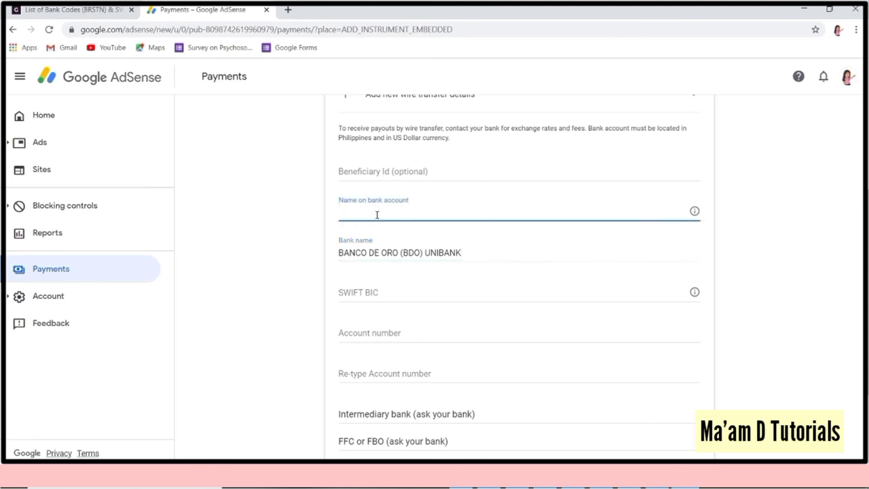
pyautogui.write('D')
# - Copy BDO's SWIFT code BNORPHMM from the bank list into the SWIFT BIC field of the AdSense wire transfer form
pyautogui.click(354, 294)
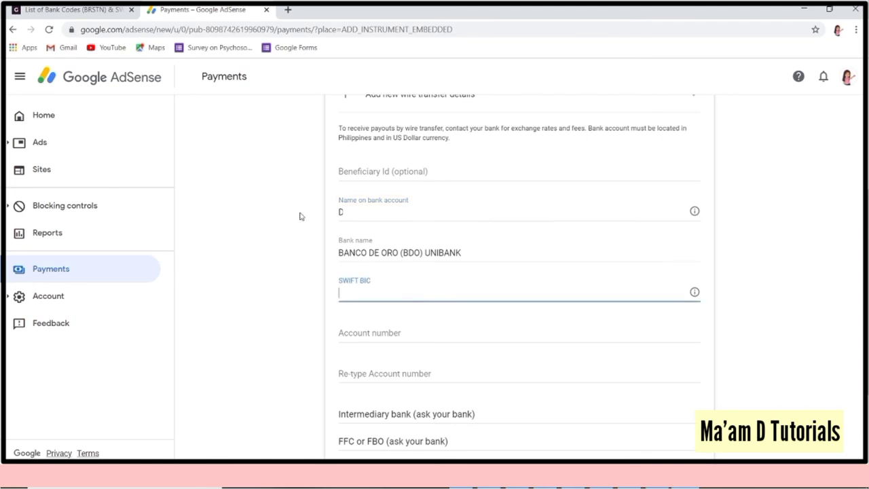
pyautogui.click(61, 9)
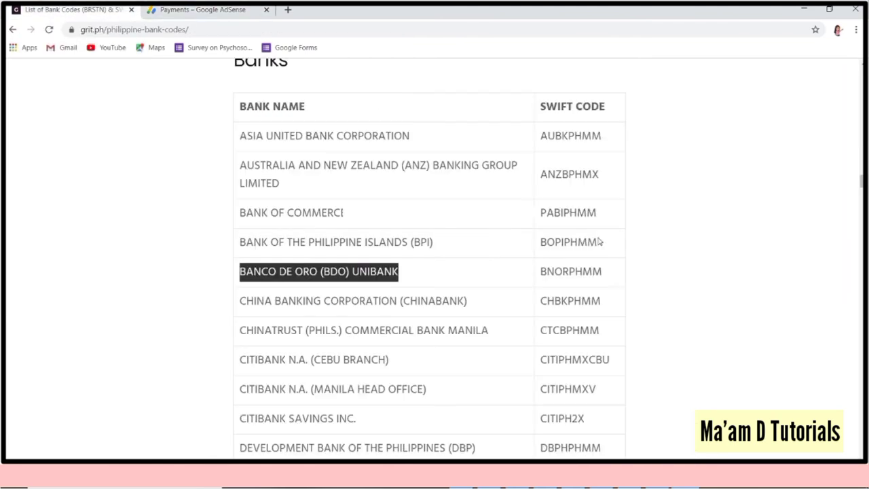
pyautogui.moveTo(541, 272); pyautogui.dragTo(613, 273)
pyautogui.hotkey('ctrl', 'c')
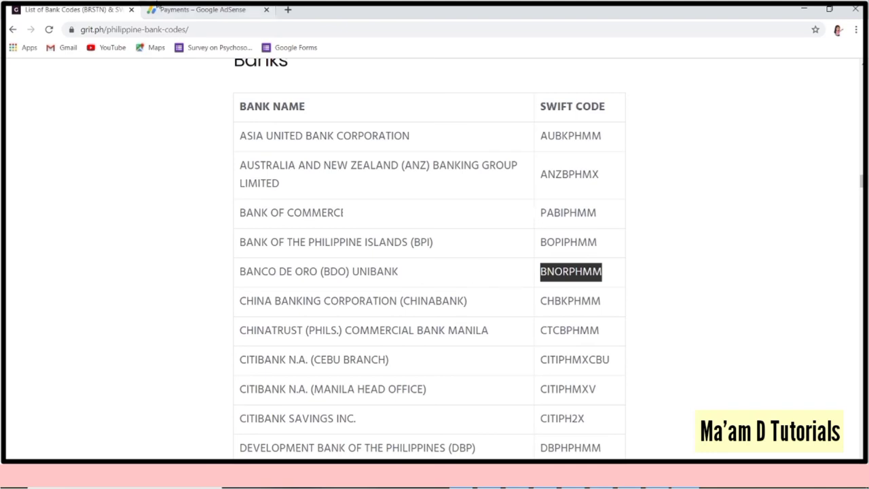
pyautogui.click(171, 9)
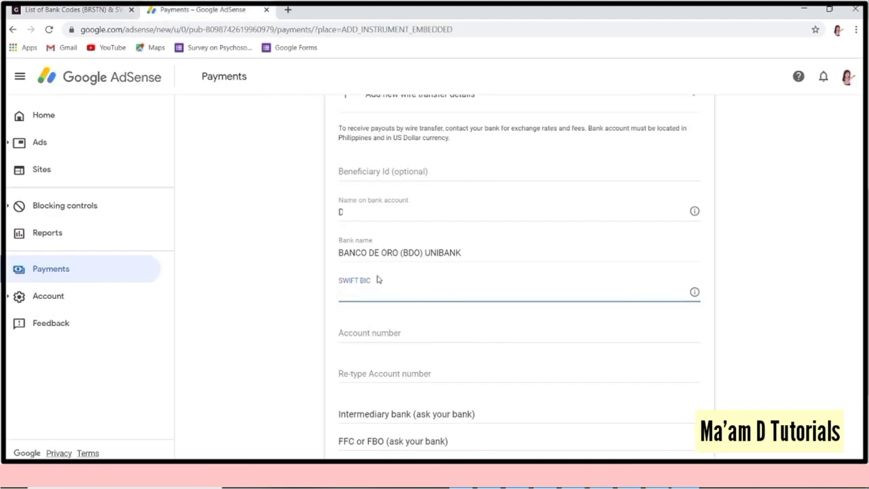
pyautogui.hotkey('ctrl', 'v')
# - Enter and re-enter the bank account number, then save the wire transfer details as the primary payment method
pyautogui.scroll(-1, 378, 280)
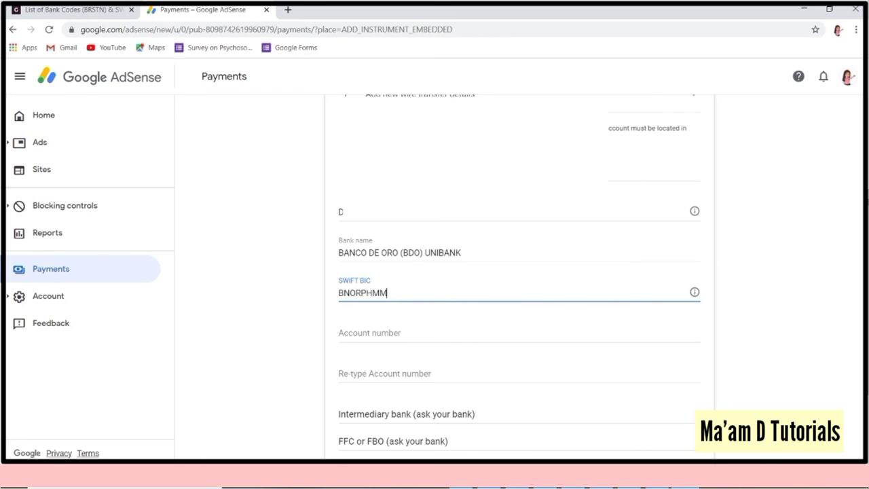
pyautogui.scroll(-3, 443, 157)
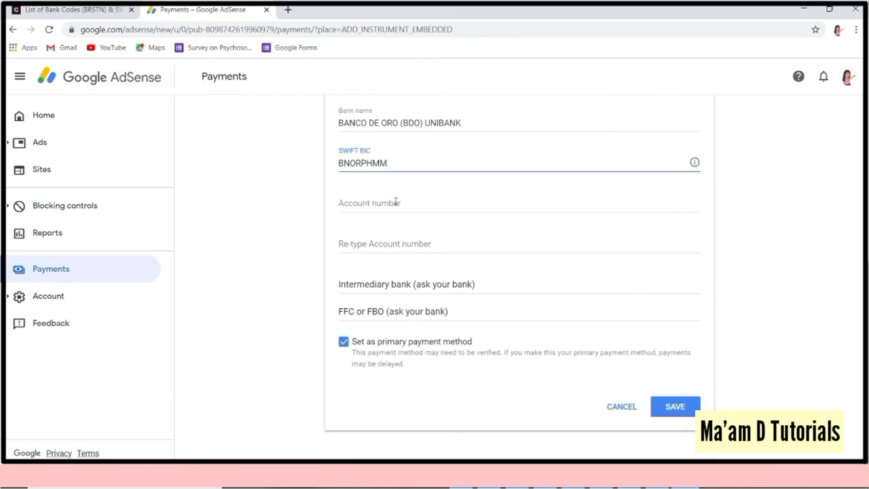
pyautogui.click(395, 202)
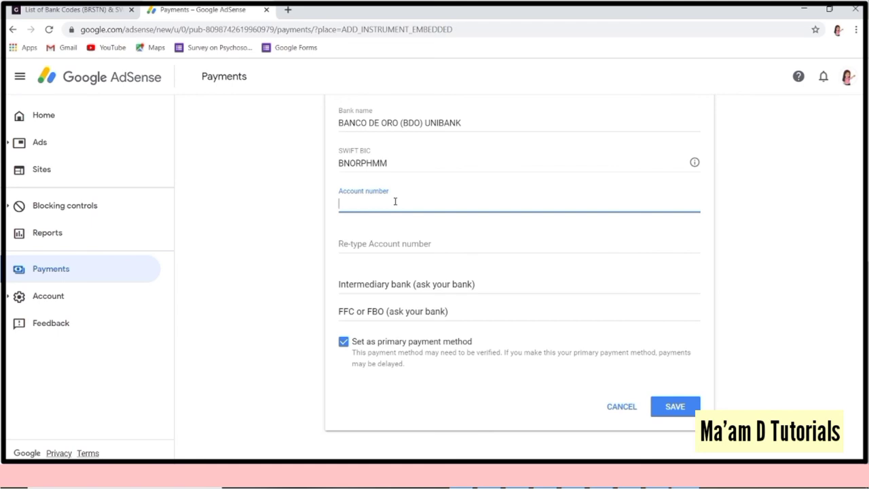
pyautogui.write('00')
pyautogui.click(382, 244)
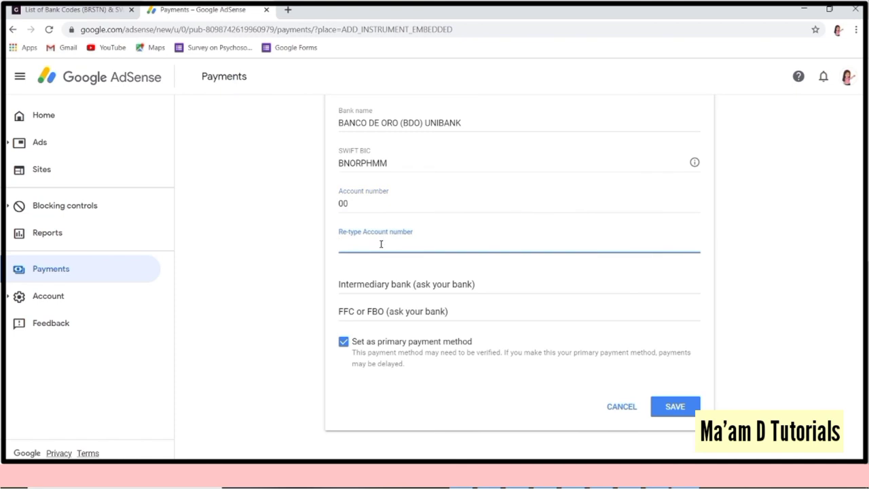
pyautogui.write('00')
pyautogui.click(682, 407)
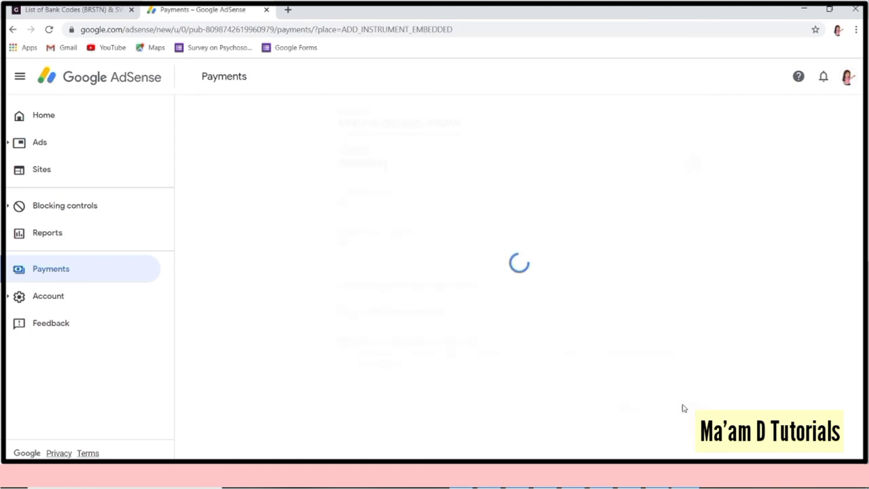